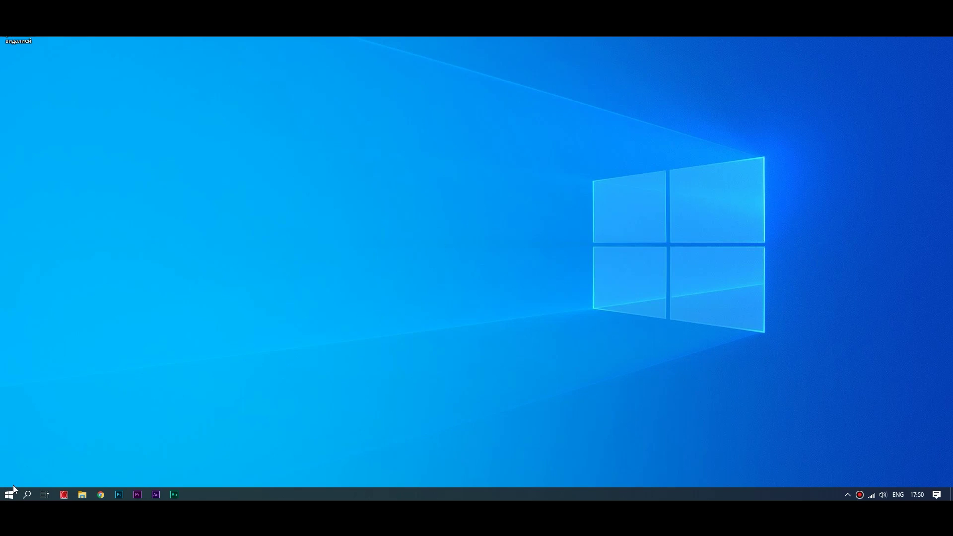
- Run Vidalia from the Vidalia Bridge Bundle program group as administrator
{"action": "left_click", "coordinate": [10, 494]}
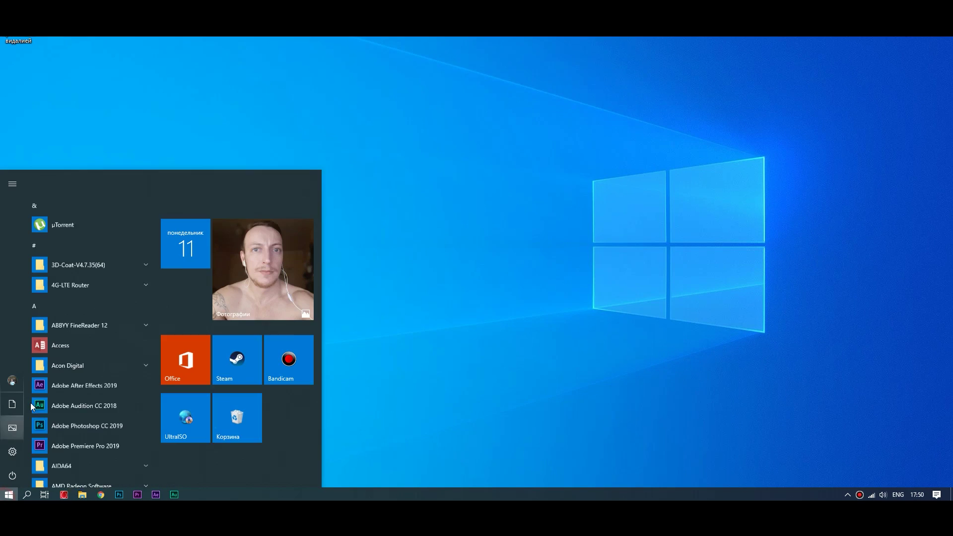
{"action": "scroll", "coordinate": [99, 337], "scroll_direction": "down", "scroll_amount": 20}
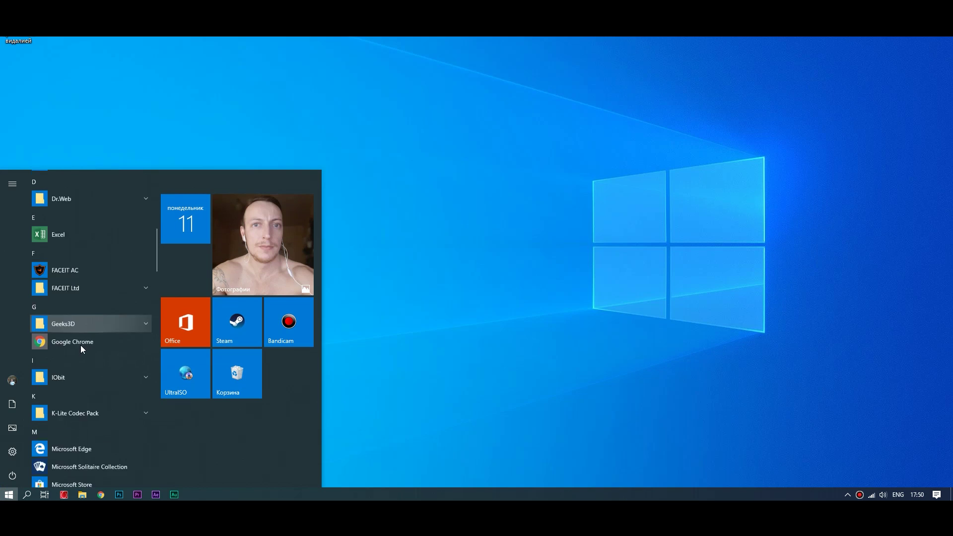
{"action": "left_click", "coordinate": [78, 278]}
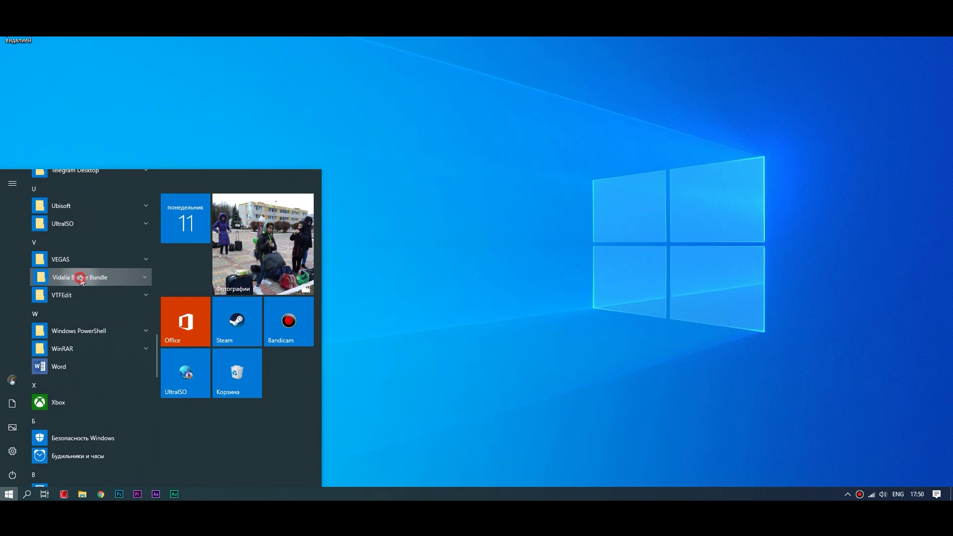
{"action": "right_click", "coordinate": [69, 386]}
{"action": "mouse_move", "coordinate": [124, 409]}
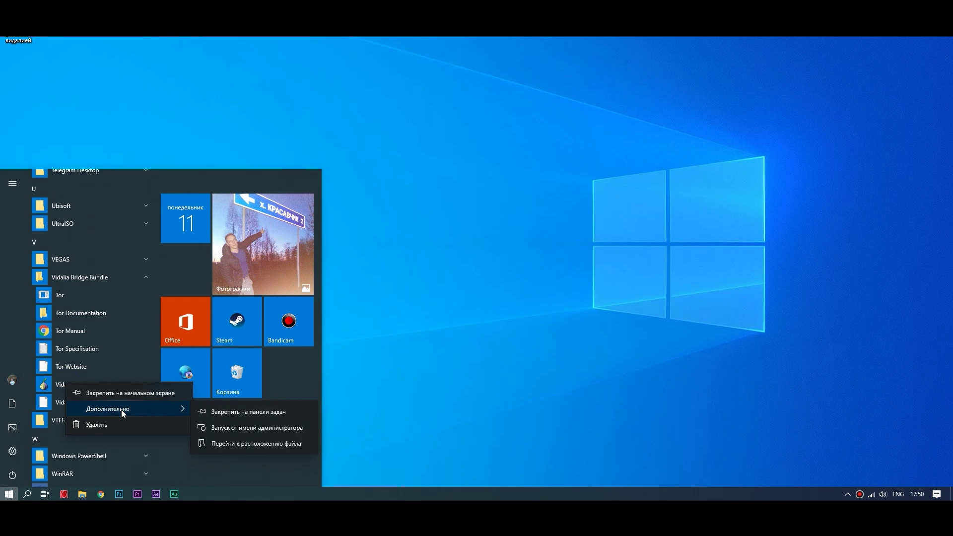
{"action": "left_click", "coordinate": [249, 429]}
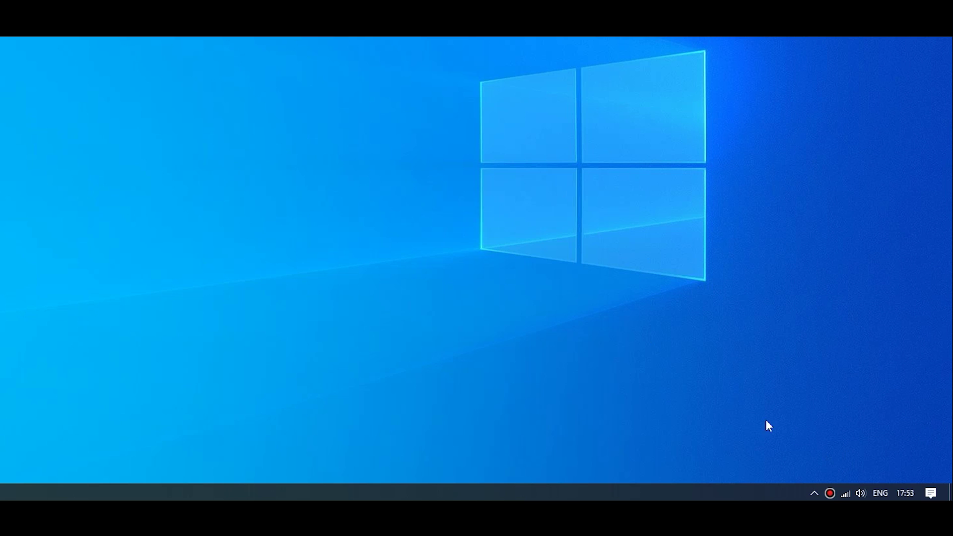
- Open the Windows date and time settings
{"action": "right_click", "coordinate": [905, 491]}
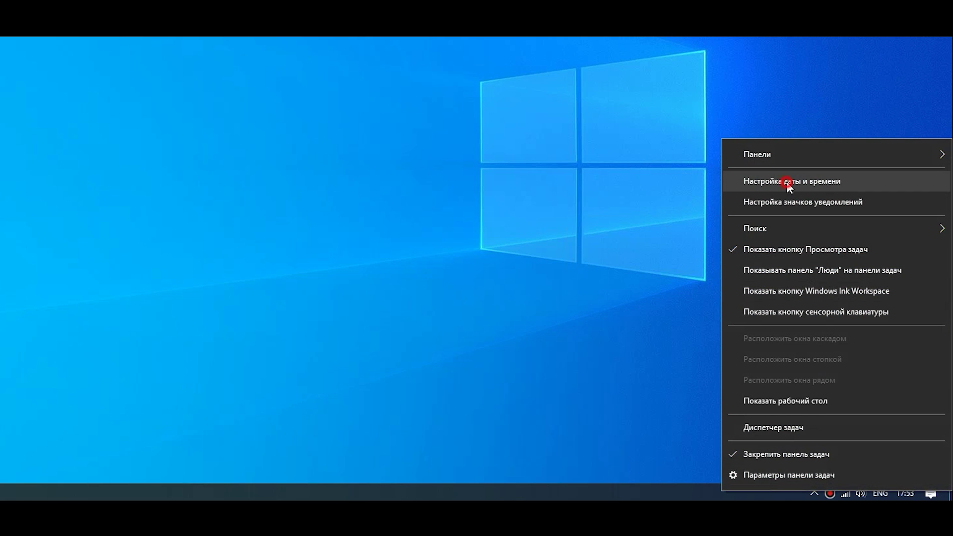
{"action": "left_click", "coordinate": [776, 179]}
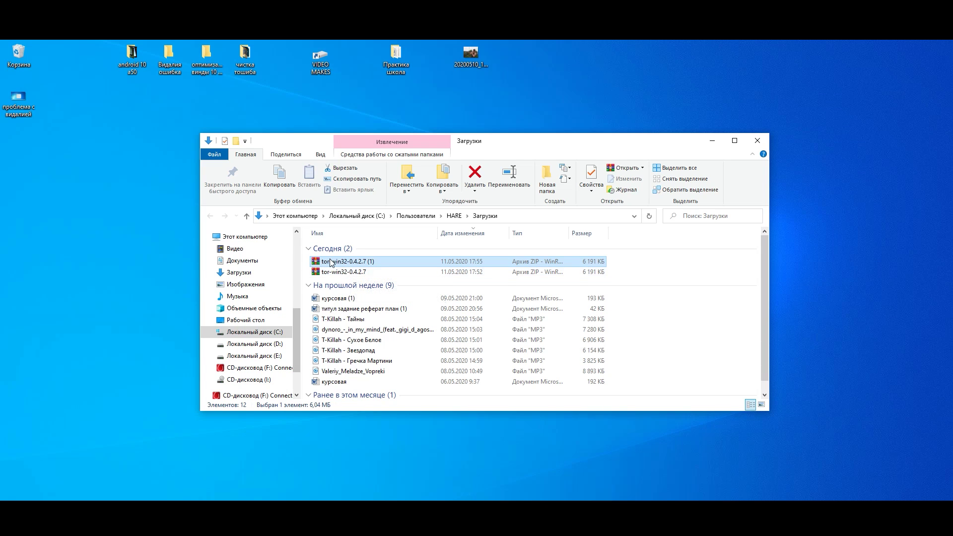
- Open the downloaded archive tor-win32-0.4.2.7 (1) and extract its Data and Tor folders to the desktop
{"action": "double_click", "coordinate": [340, 262]}
{"action": "left_click_drag", "start_coordinate": [49, 242], "coordinate": [340, 75]}
{"action": "left_click_drag", "start_coordinate": [592, 38], "coordinate": [591, 47]}
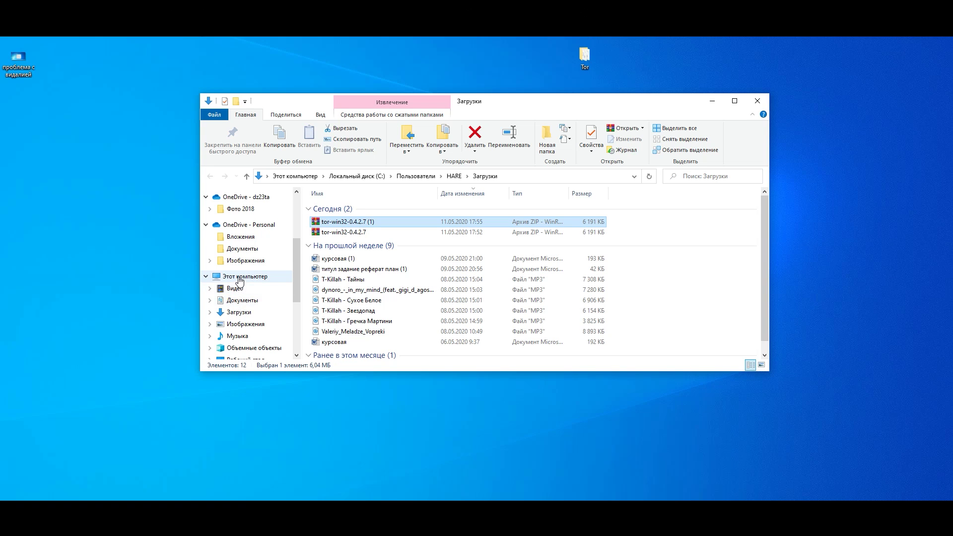
- Delete the old Data and Tor folders from C:\Program Files (x86)\Vidalia Bridge Bundle
{"action": "left_click", "coordinate": [243, 277]}
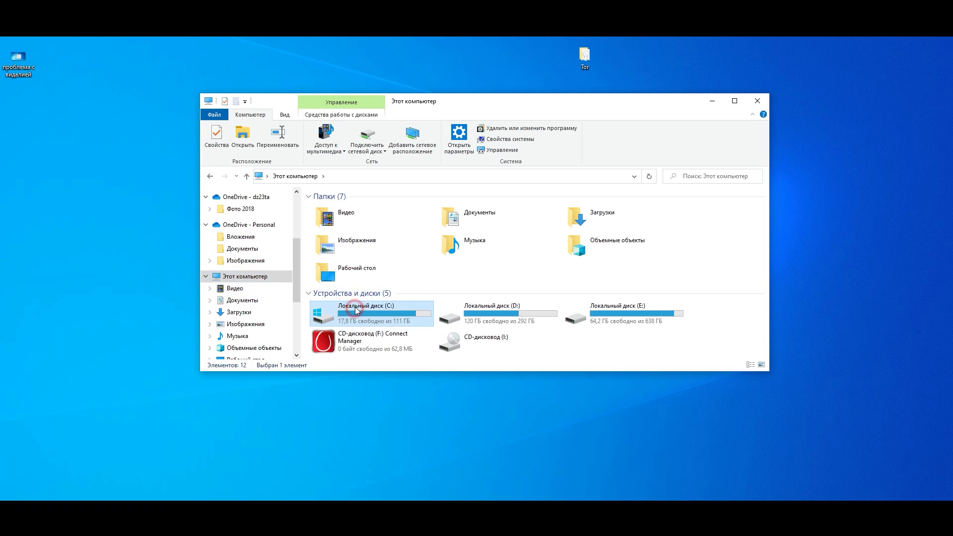
{"action": "double_click", "coordinate": [354, 309]}
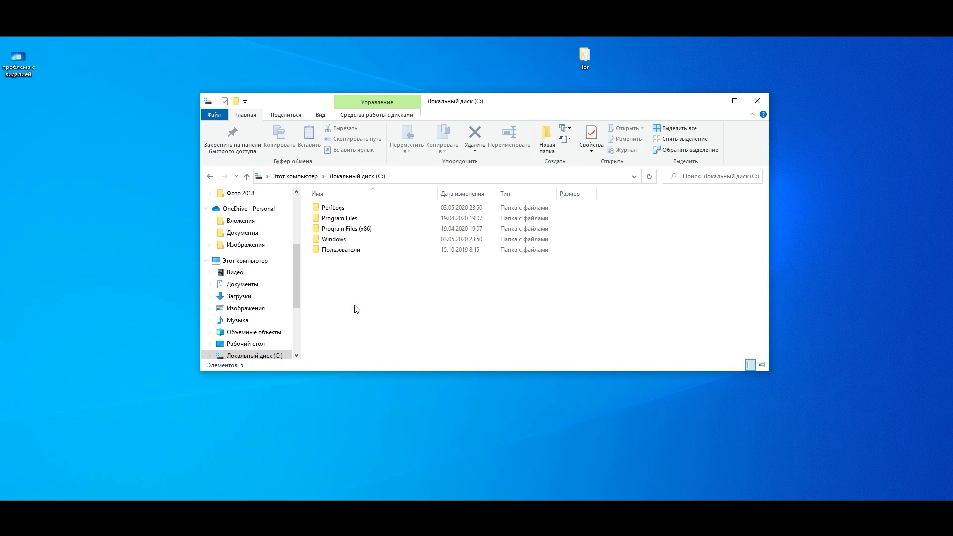
{"action": "double_click", "coordinate": [337, 233]}
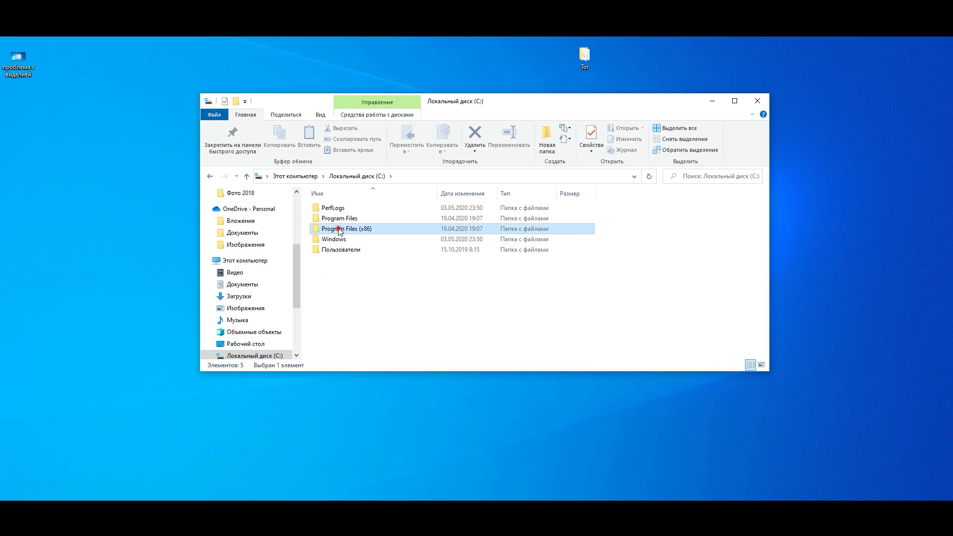
{"action": "scroll", "coordinate": [374, 289], "scroll_direction": "down", "scroll_amount": 10}
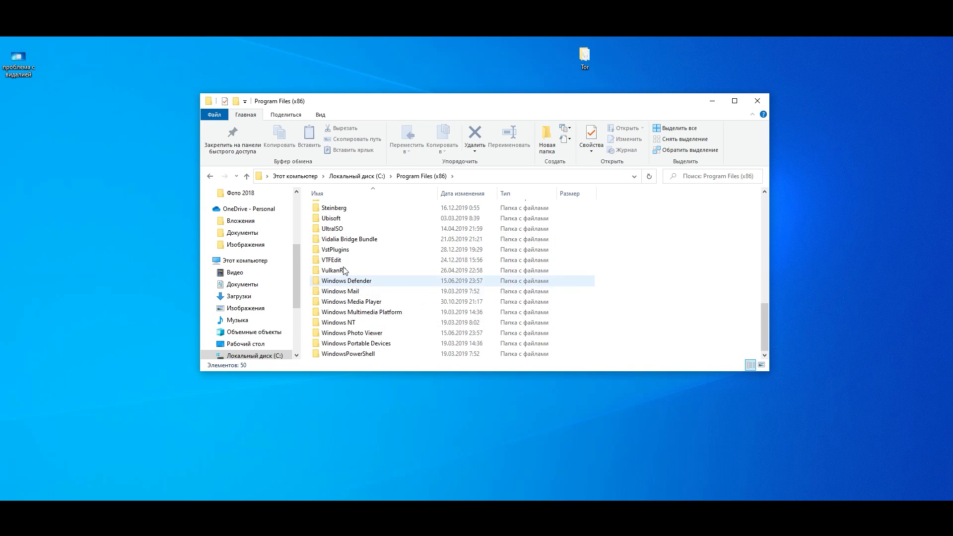
{"action": "double_click", "coordinate": [350, 240]}
{"action": "left_click_drag", "start_coordinate": [306, 204], "coordinate": [339, 212]}
{"action": "key", "text": "Delete"}
{"action": "left_click", "coordinate": [433, 223]}
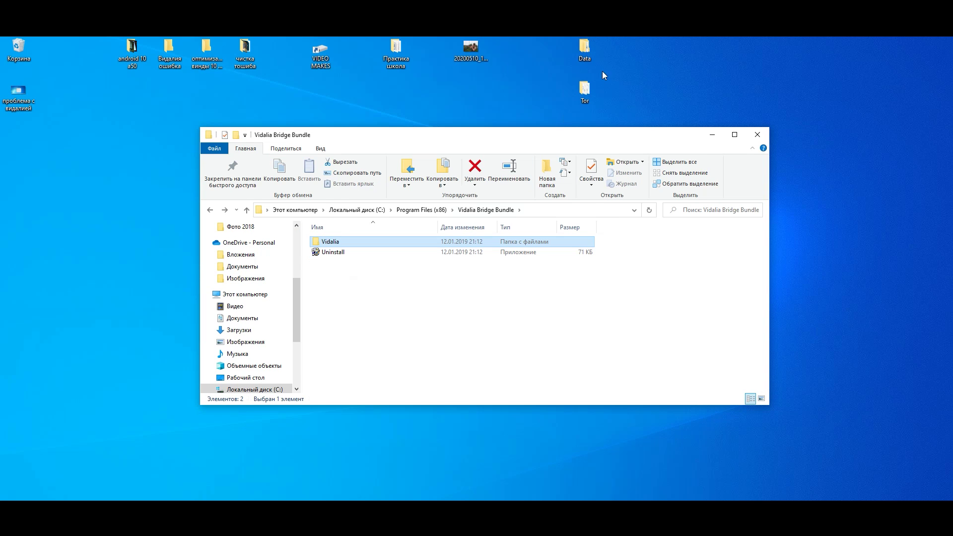
- Put the extracted Data and Tor folders from the desktop into the Vidalia Bridge Bundle folder, granting administrator permission
{"action": "left_click_drag", "start_coordinate": [641, 40], "coordinate": [353, 333]}
{"action": "left_click", "coordinate": [437, 259]}
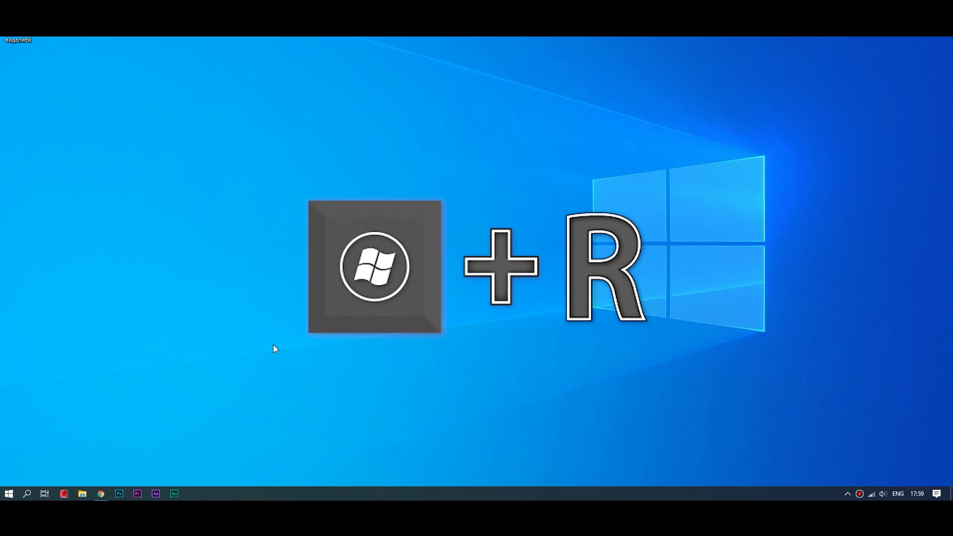
- Open %temp%, go up to the Local folder and delete the geoip and geoip6 files from its Tor folder
{"action": "key", "text": "super+r"}
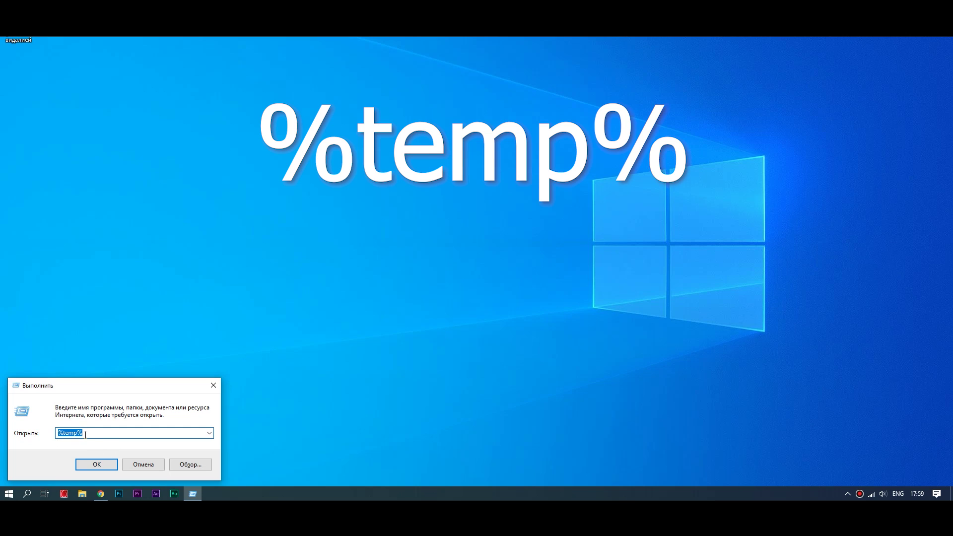
{"action": "left_click", "coordinate": [98, 465]}
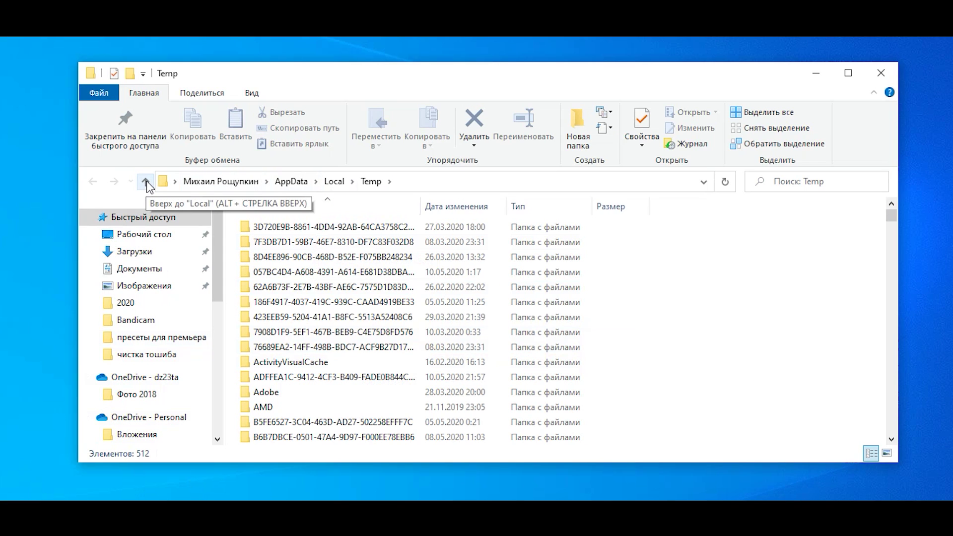
{"action": "left_click", "coordinate": [146, 181]}
{"action": "scroll", "coordinate": [270, 372], "scroll_direction": "down", "scroll_amount": 2}
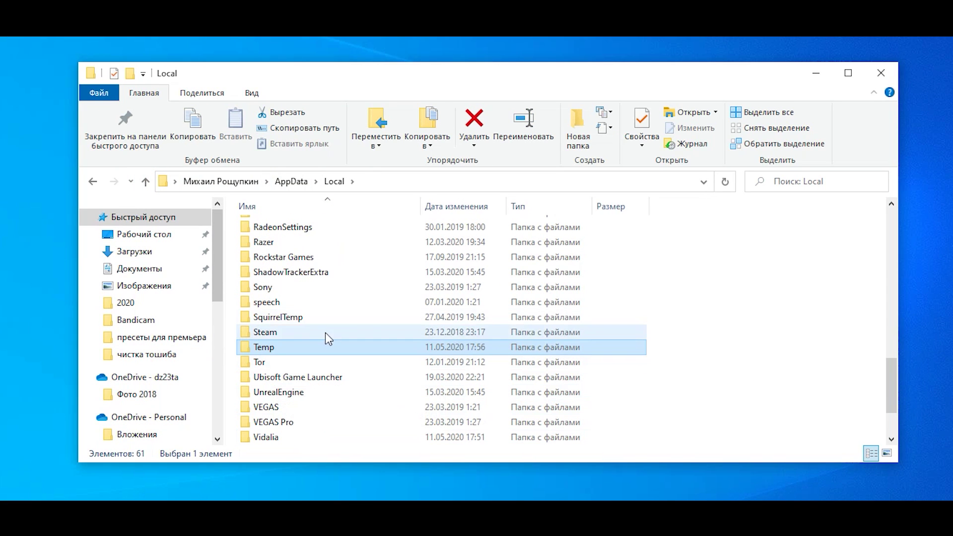
{"action": "left_click", "coordinate": [258, 363]}
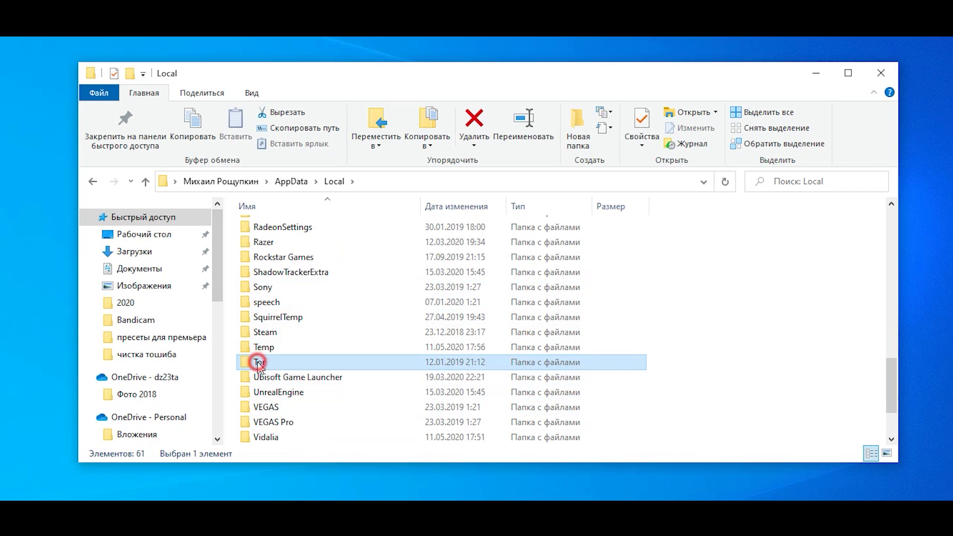
{"action": "double_click", "coordinate": [259, 363]}
{"action": "left_click_drag", "start_coordinate": [293, 297], "coordinate": [268, 229]}
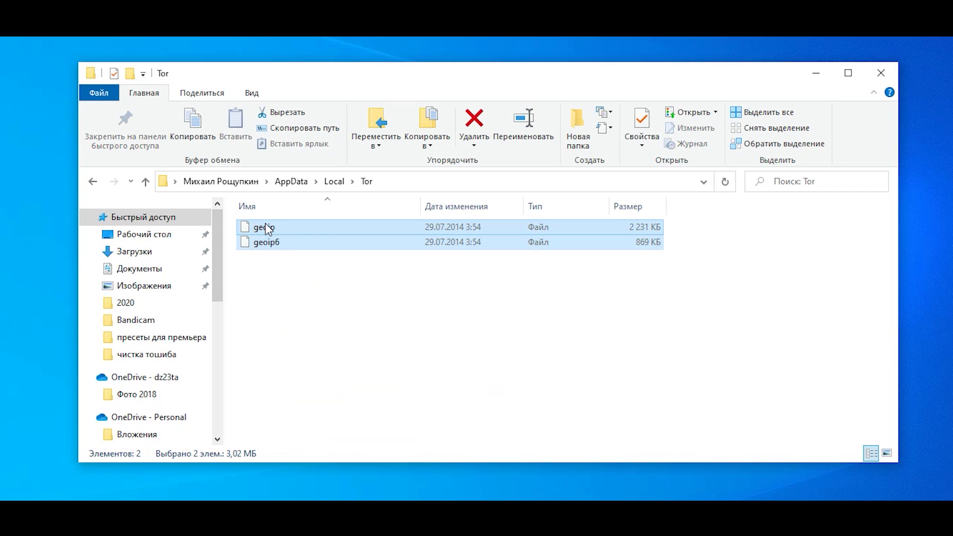
- Return to the Local folder, open its Vidalia folder and select the files inside
{"action": "left_click", "coordinate": [92, 182]}
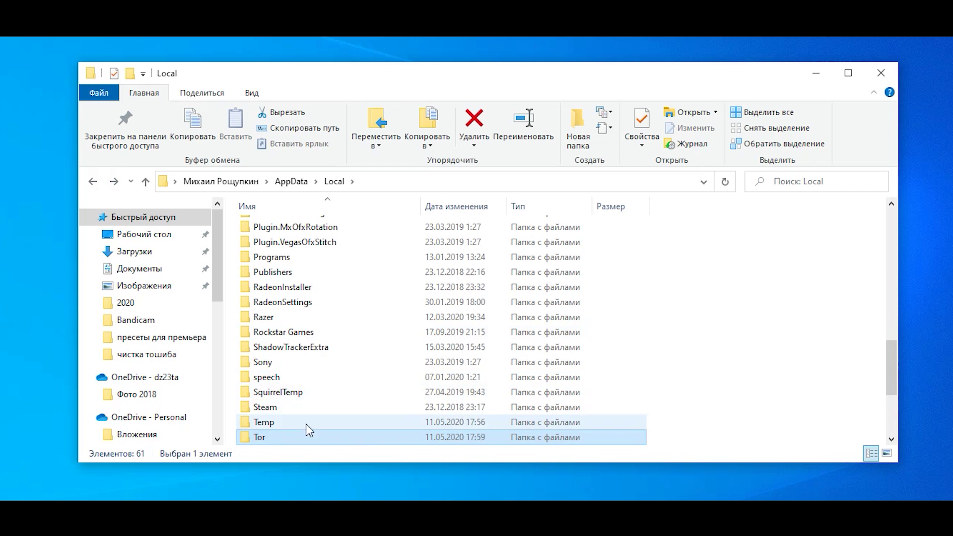
{"action": "scroll", "coordinate": [298, 420], "scroll_direction": "down", "scroll_amount": 1}
{"action": "scroll", "coordinate": [293, 408], "scroll_direction": "down", "scroll_amount": 1}
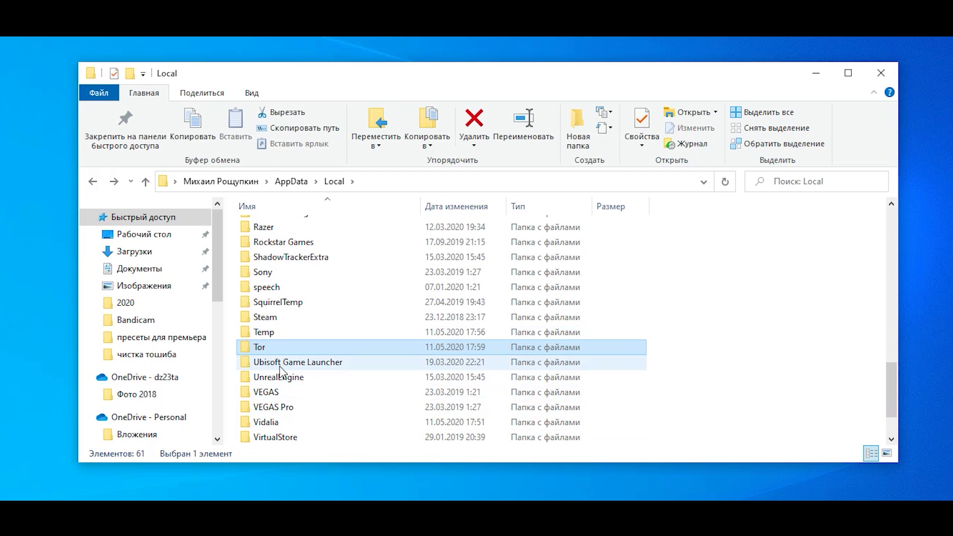
{"action": "double_click", "coordinate": [281, 423]}
{"action": "left_click_drag", "start_coordinate": [273, 308], "coordinate": [251, 222]}
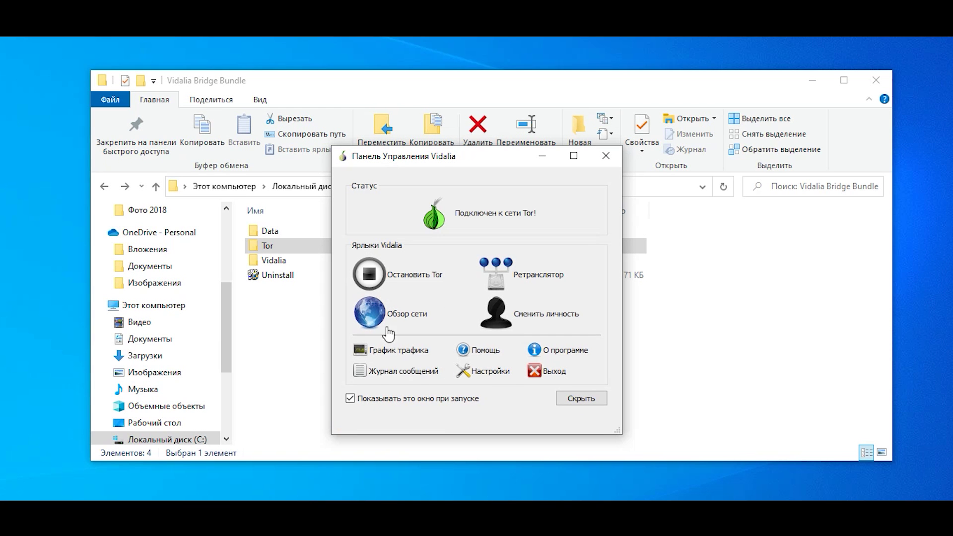
- Open Vidalia's settings and review the tor.exe path and the Network, Sharing and Services pages
{"action": "left_click", "coordinate": [488, 373]}
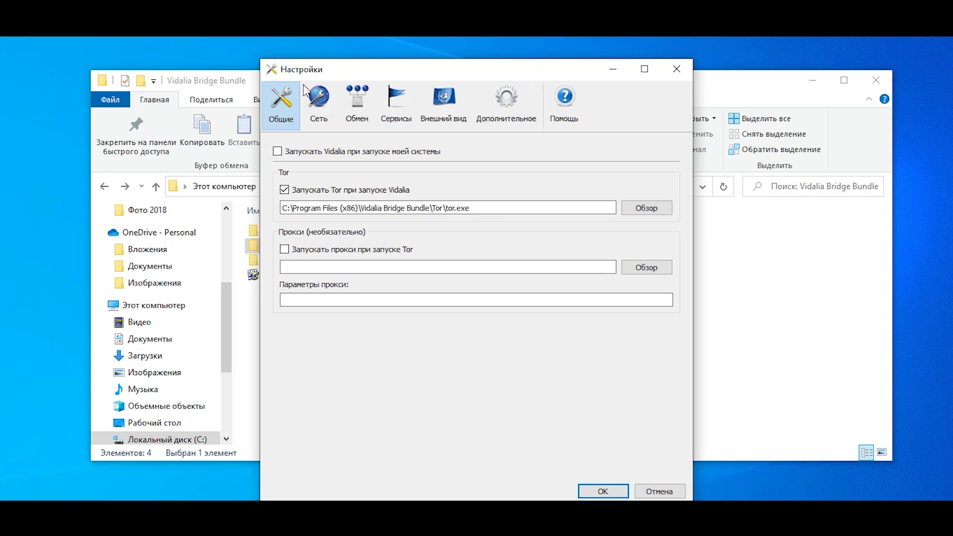
{"action": "left_click_drag", "start_coordinate": [488, 208], "coordinate": [462, 209]}
{"action": "left_click", "coordinate": [319, 102]}
{"action": "left_click", "coordinate": [366, 110]}
{"action": "left_click", "coordinate": [395, 106]}
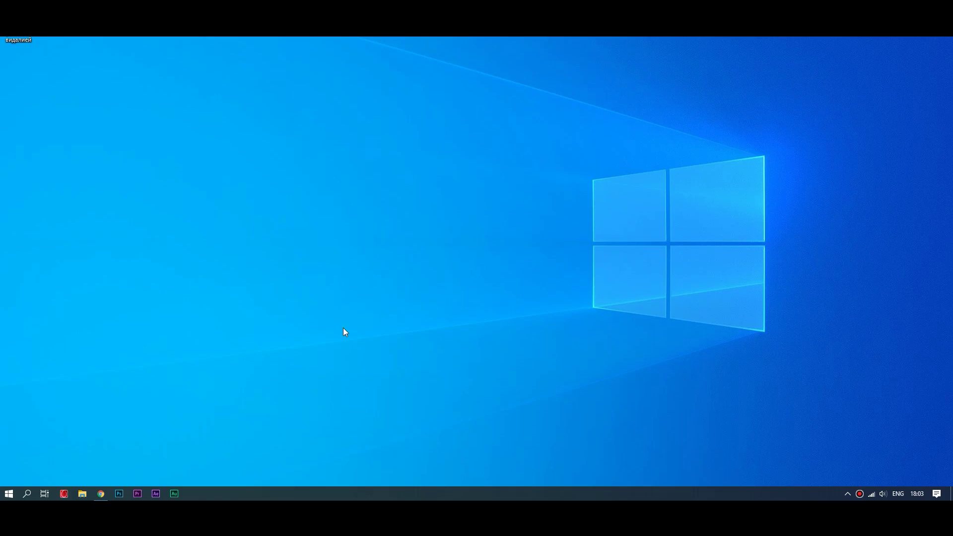
- Open the advanced settings of Windows Defender Firewall and look through the inbound and outbound connection rules
{"action": "left_click", "coordinate": [848, 493]}
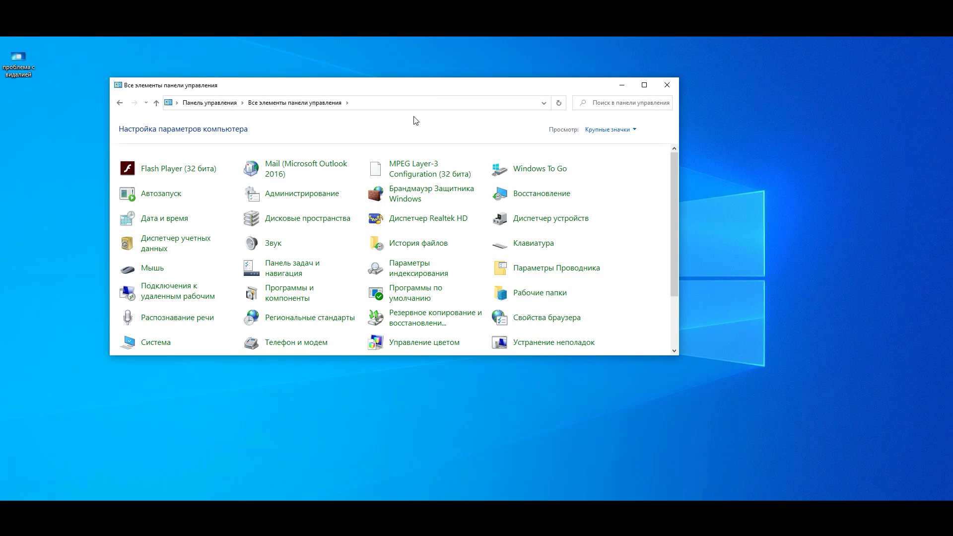
{"action": "left_click", "coordinate": [412, 200]}
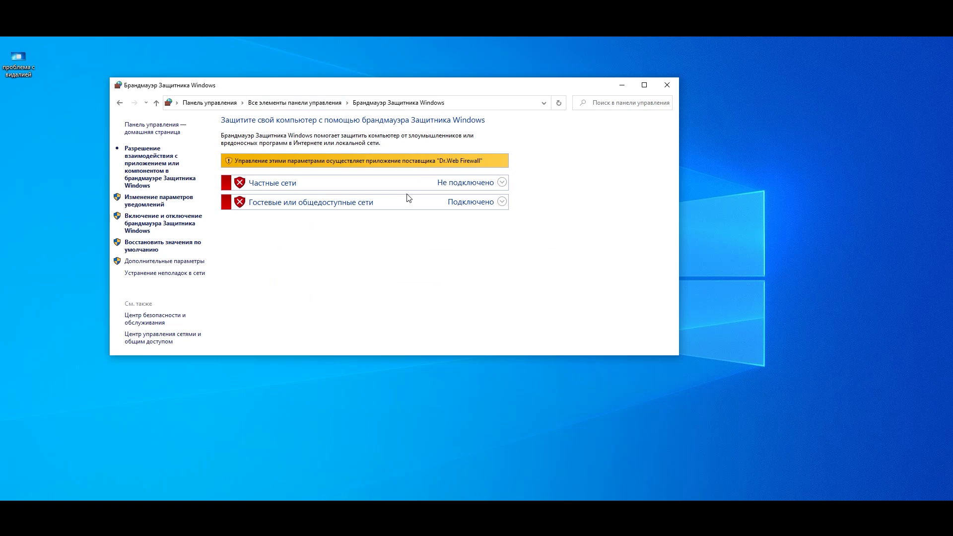
{"action": "left_click", "coordinate": [153, 263]}
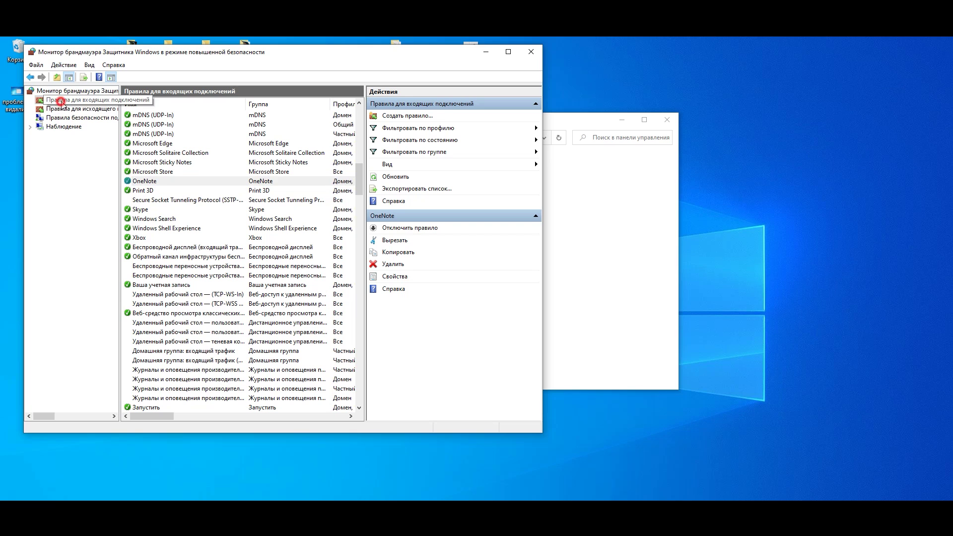
{"action": "left_click", "coordinate": [69, 100]}
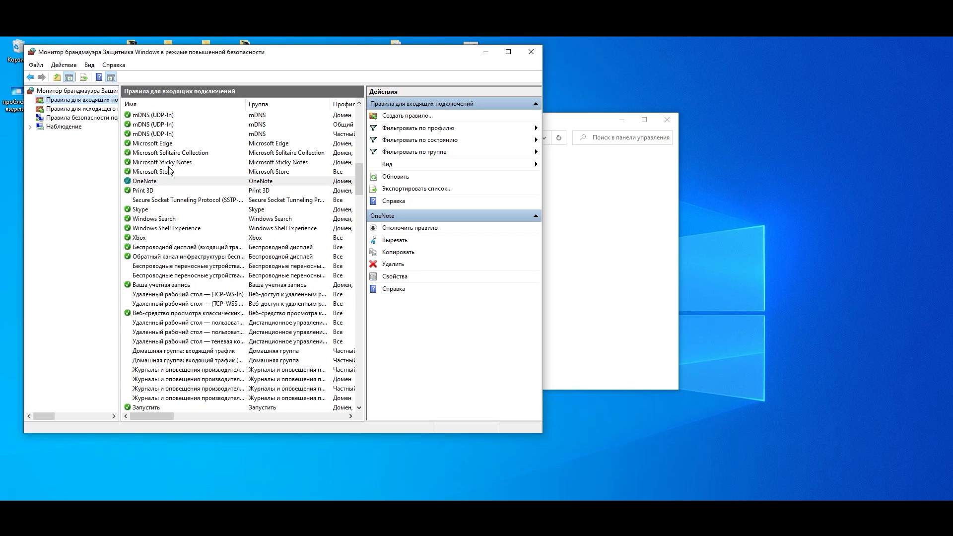
{"action": "scroll", "coordinate": [170, 169], "scroll_direction": "down", "scroll_amount": 8}
{"action": "left_click", "coordinate": [153, 284]}
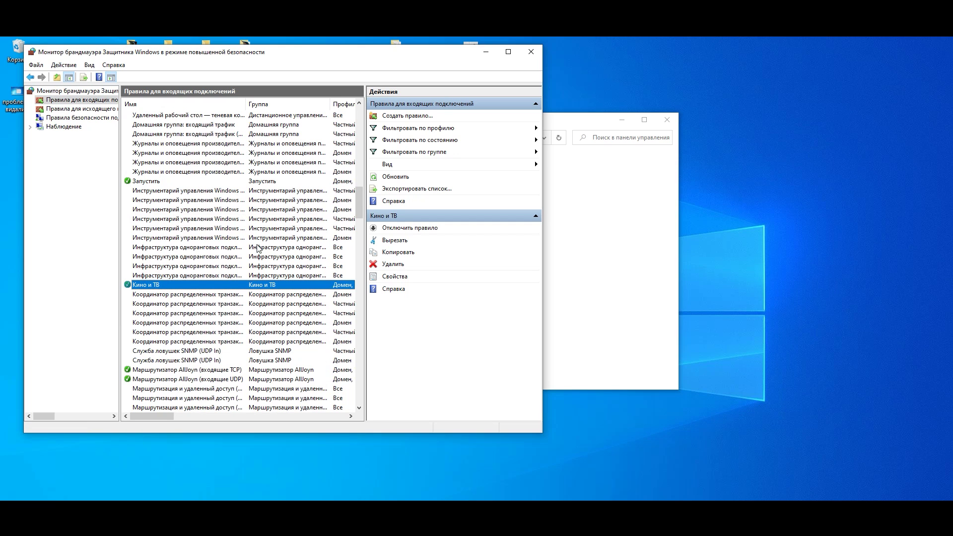
{"action": "left_click", "coordinate": [71, 109]}
{"action": "scroll", "coordinate": [186, 256], "scroll_direction": "down", "scroll_amount": 15}
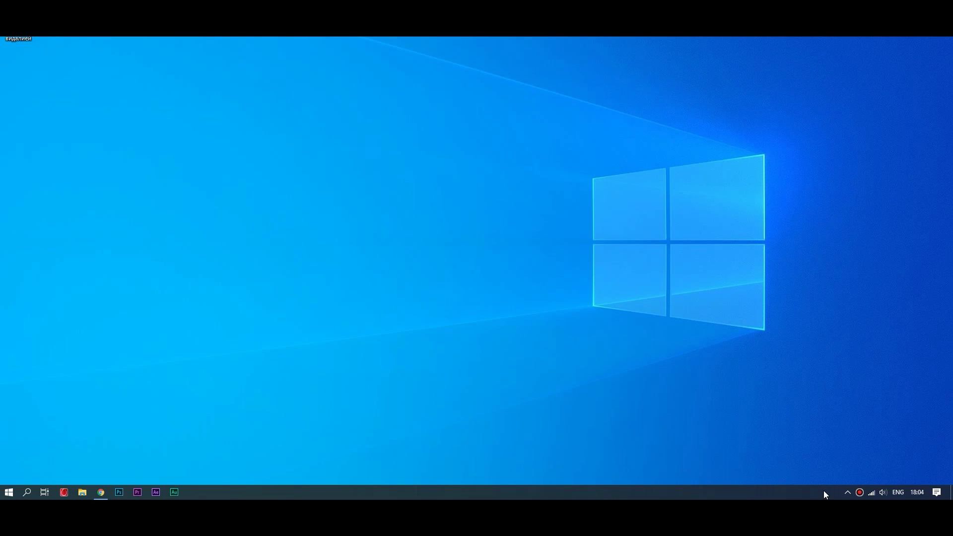
- In the Dr.Web Security Center, unlock changes and switch off SpIDer Gate under Files and Network (Файлы и сеть)
{"action": "left_click", "coordinate": [867, 456]}
{"action": "left_click", "coordinate": [852, 385]}
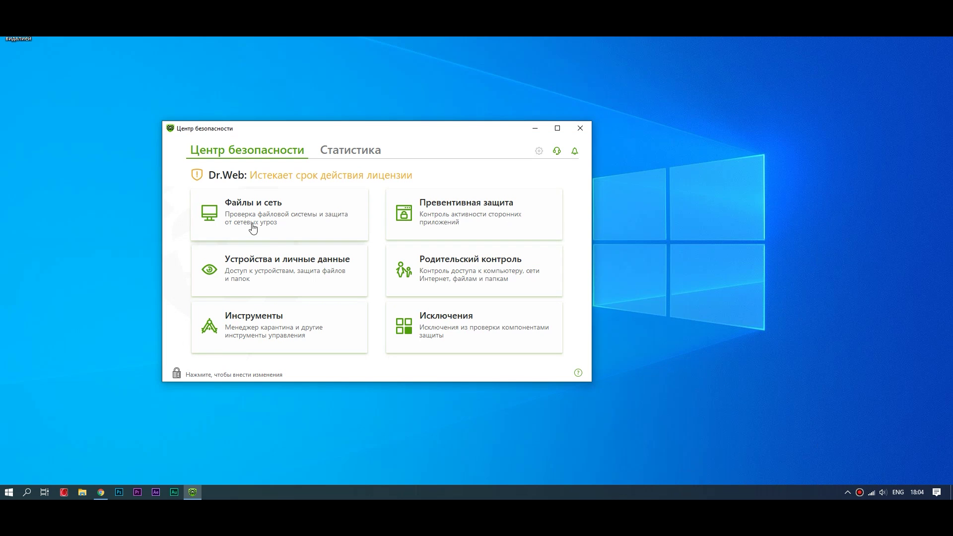
{"action": "left_click", "coordinate": [253, 215]}
{"action": "left_click", "coordinate": [221, 380]}
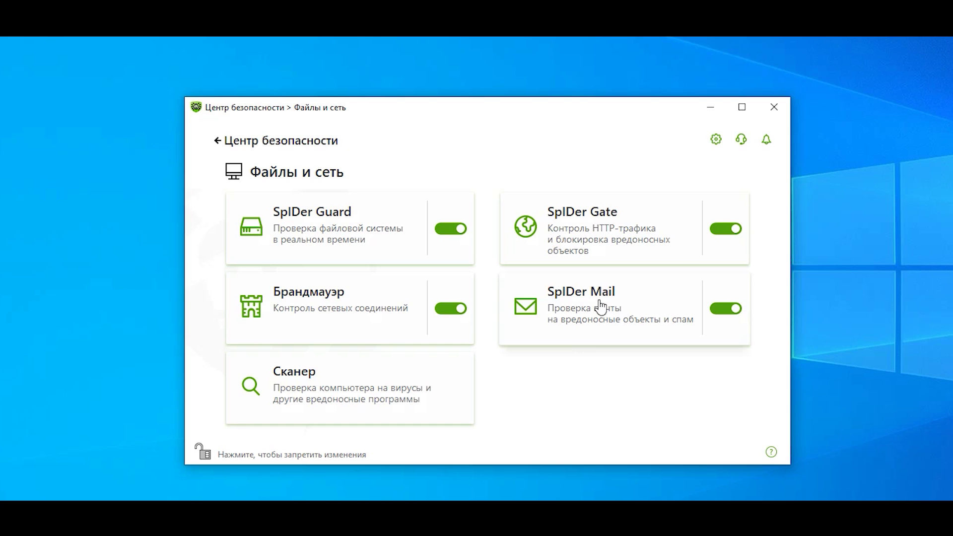
{"action": "left_click", "coordinate": [725, 230]}
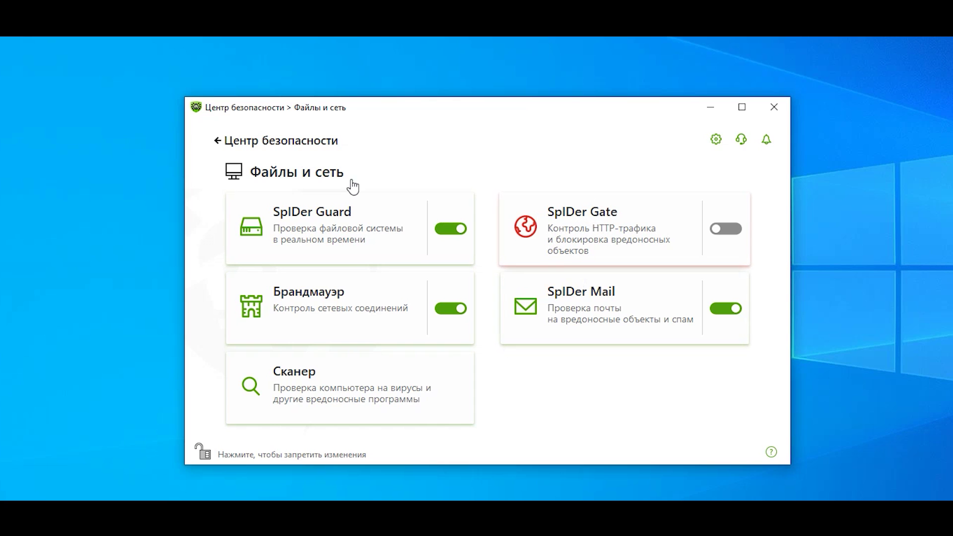
- Go back to the Dr.Web Security Center overview and open Exclusions (Исключения)
{"action": "left_click", "coordinate": [217, 140]}
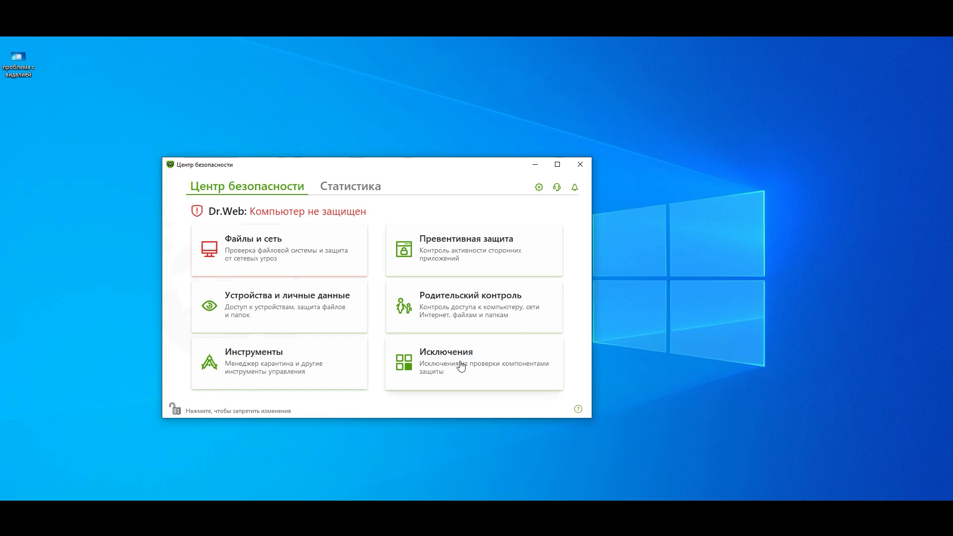
{"action": "left_click", "coordinate": [601, 391]}
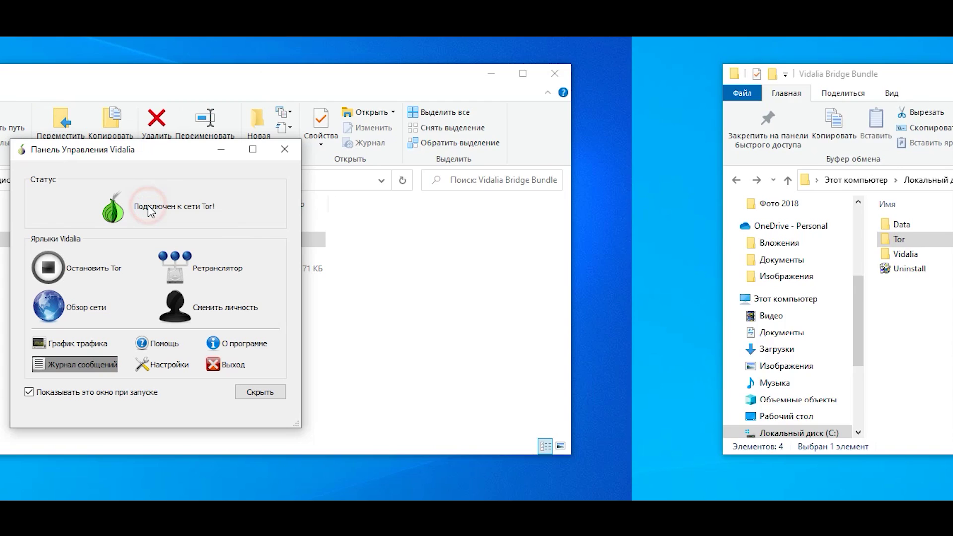